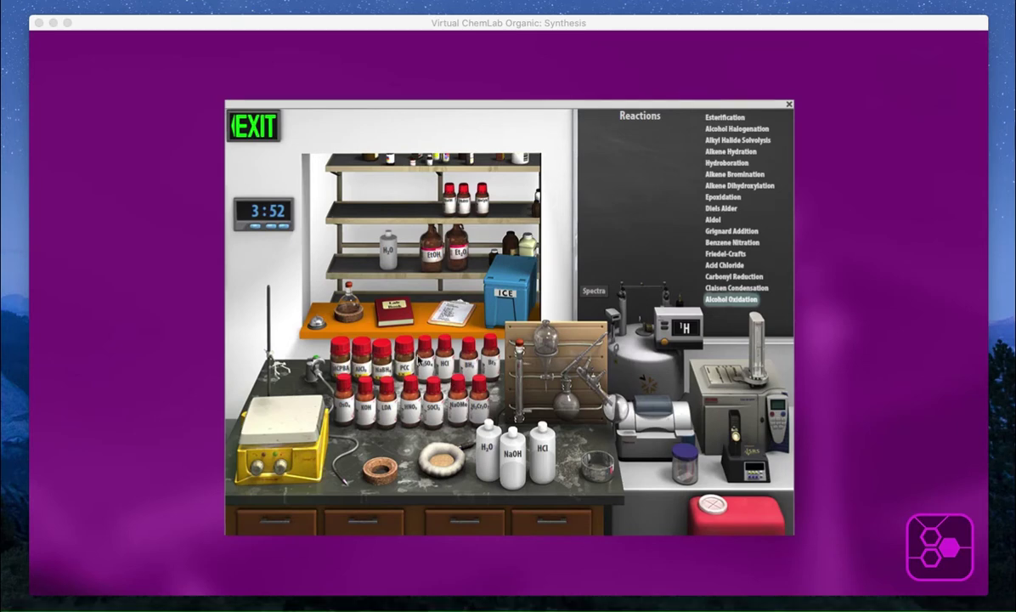
Open the lab book from the stockroom counter, reposition its window and close it.
{"action": "left_click", "coordinate": [391, 316]}
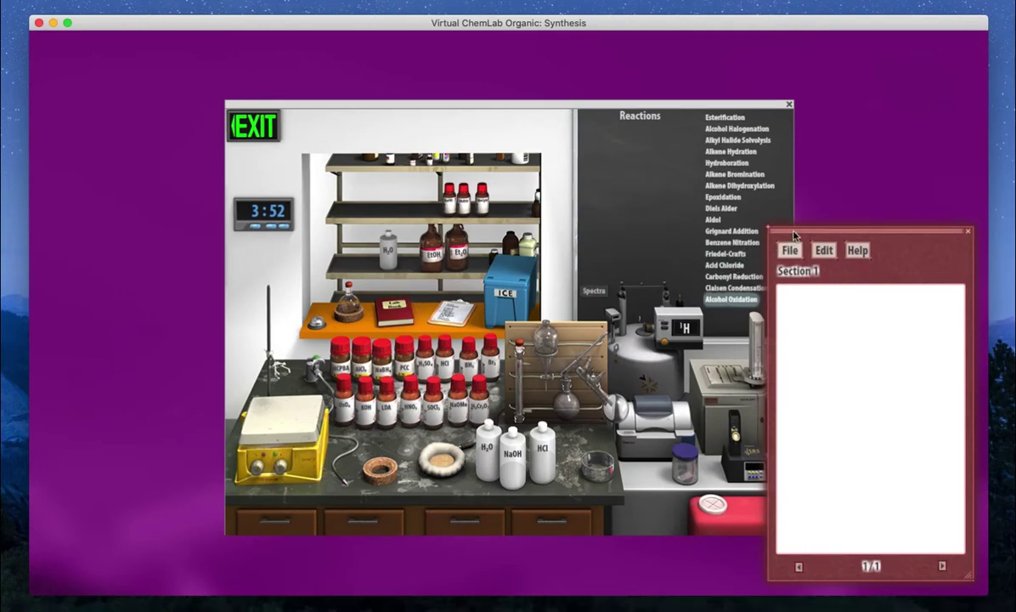
{"action": "left_click_drag", "start_coordinate": [790, 233], "coordinate": [733, 209]}
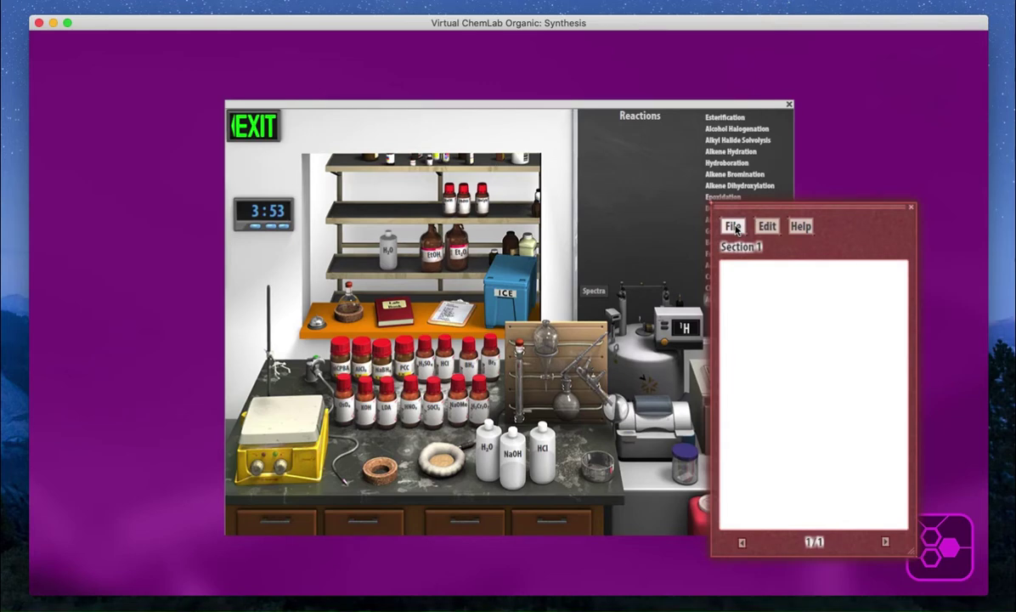
{"action": "left_click", "coordinate": [910, 211]}
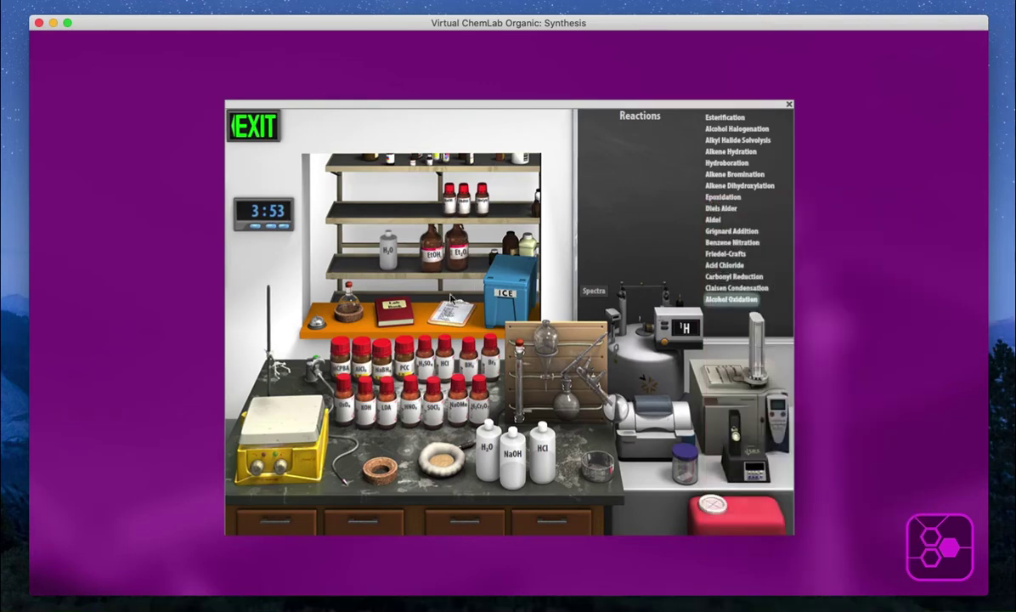
Open the help from the stockroom counter, view the Qualitative Analysis overview and close the help window.
{"action": "left_click", "coordinate": [316, 324]}
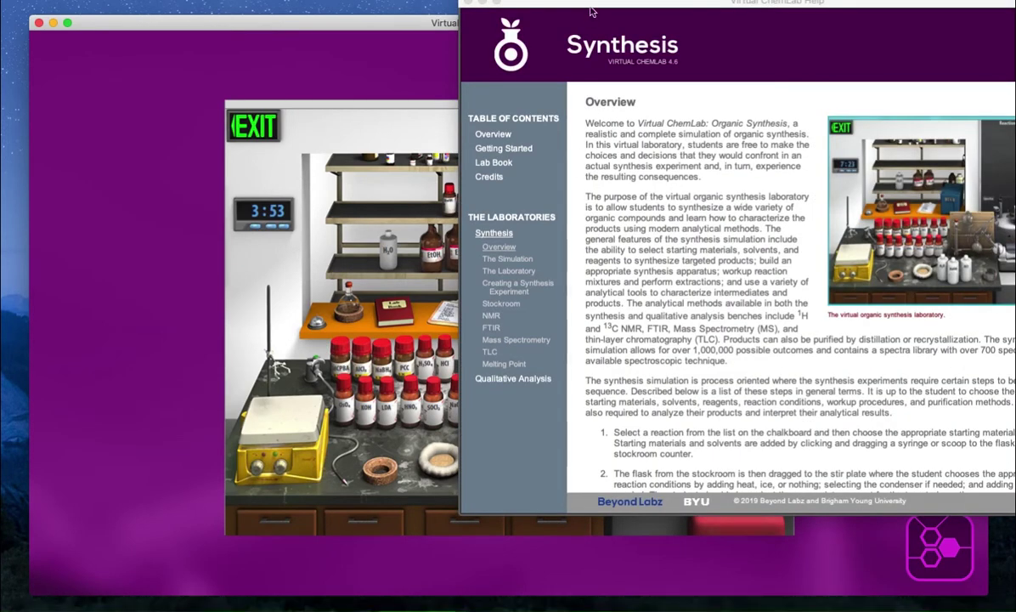
{"action": "left_click_drag", "start_coordinate": [589, 11], "coordinate": [466, 26]}
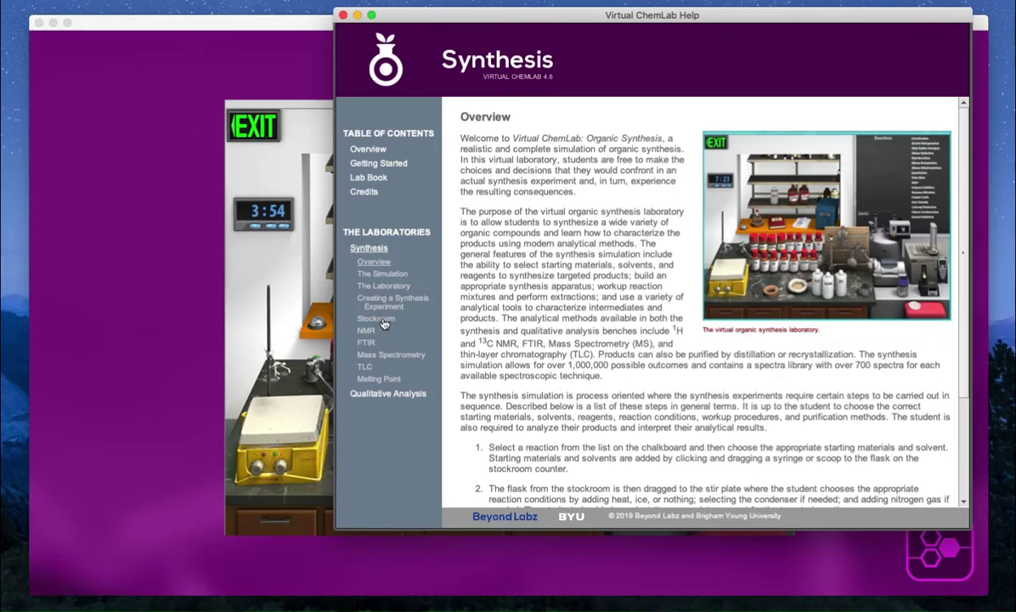
{"action": "left_click", "coordinate": [387, 394]}
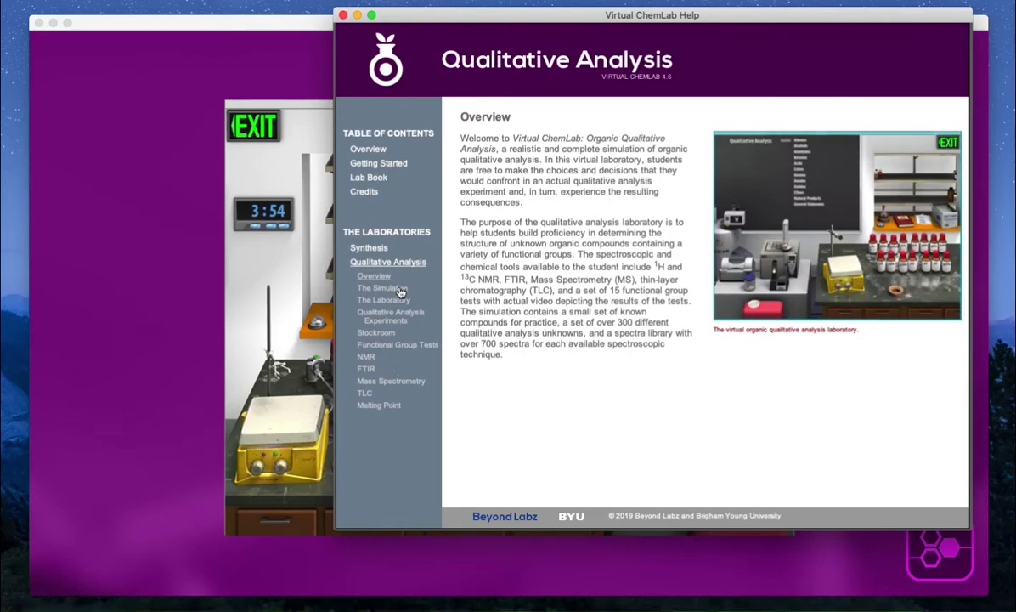
{"action": "left_click", "coordinate": [343, 15]}
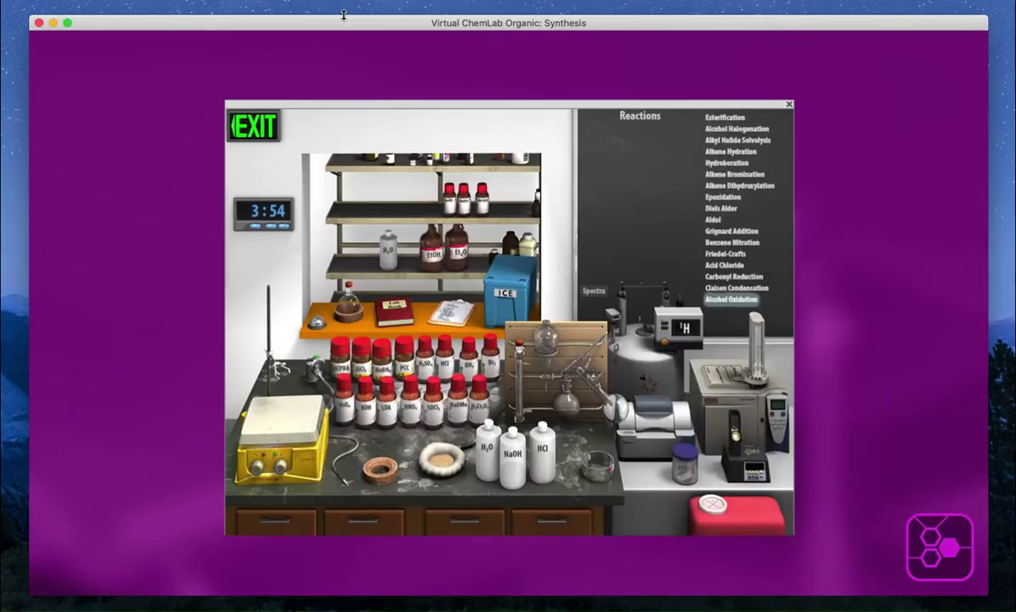
Exit the laboratory to the welcome screen and reopen the Synthesis lab.
{"action": "left_click", "coordinate": [714, 508]}
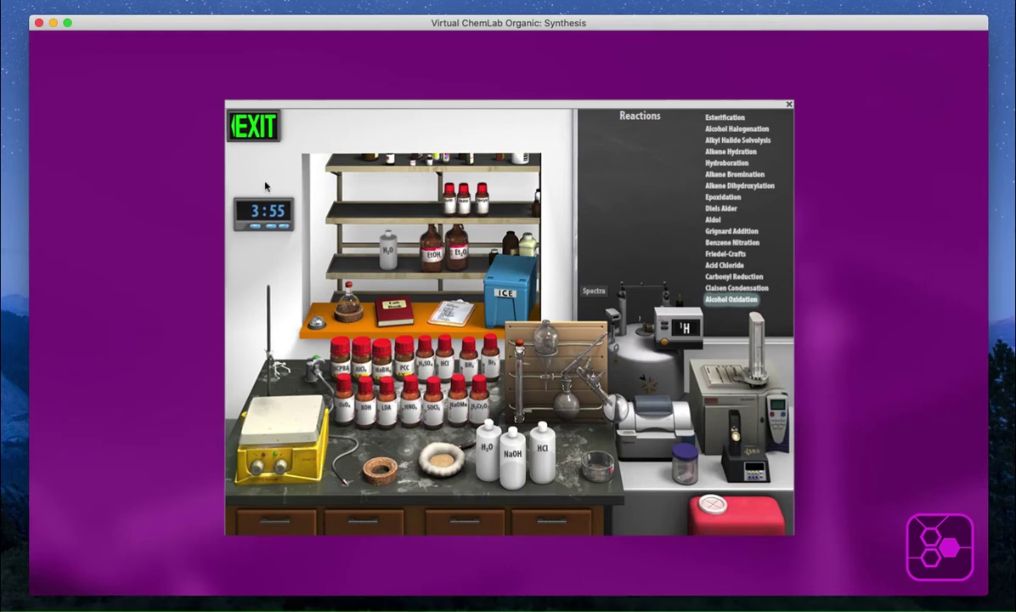
{"action": "left_click", "coordinate": [259, 133]}
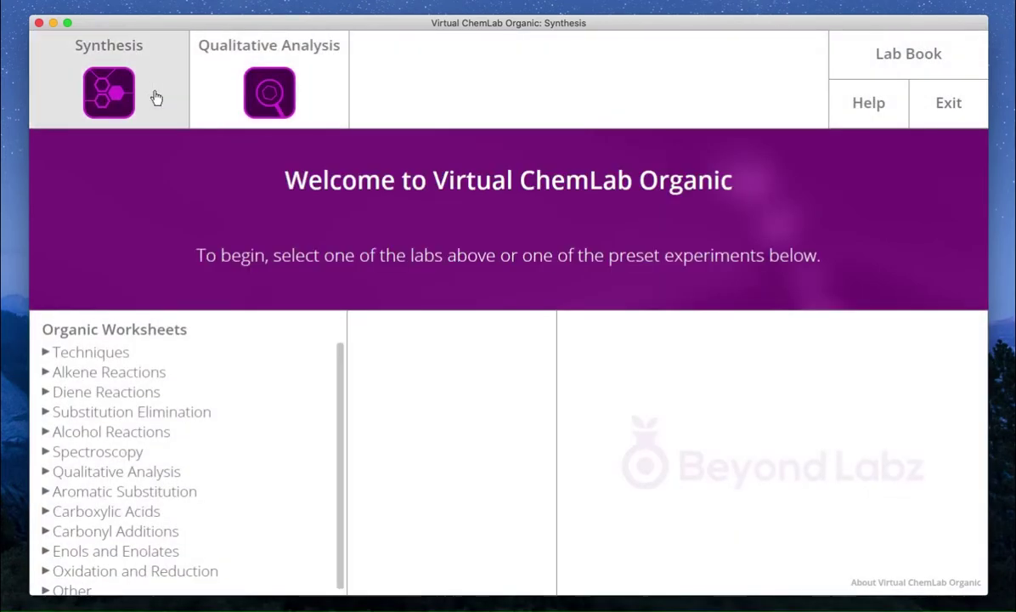
{"action": "left_click", "coordinate": [153, 95]}
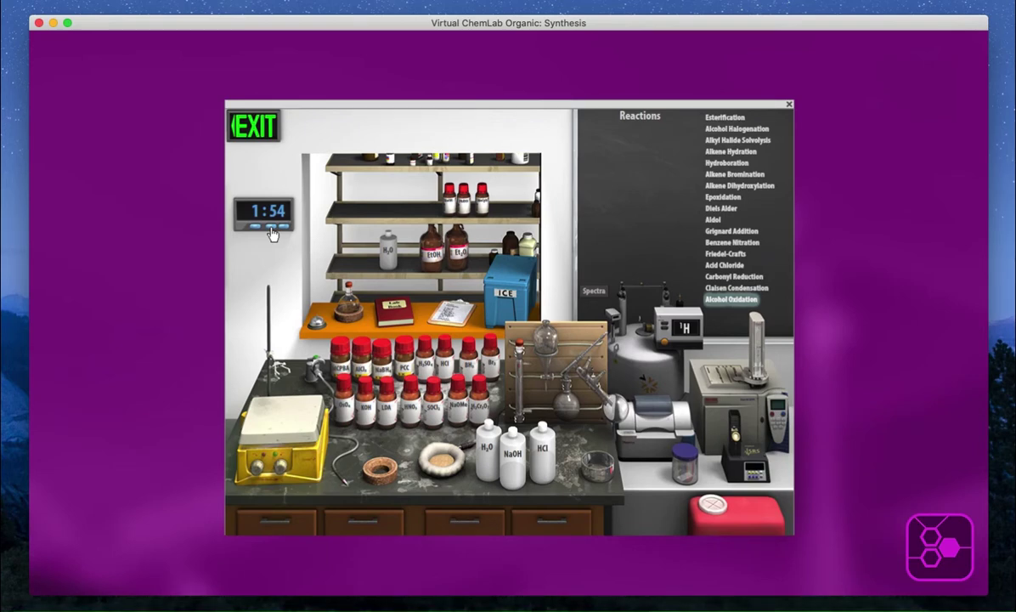
Advance the laboratory clock by 10 minutes and try the stir plate's stir control.
{"action": "left_click", "coordinate": [271, 228]}
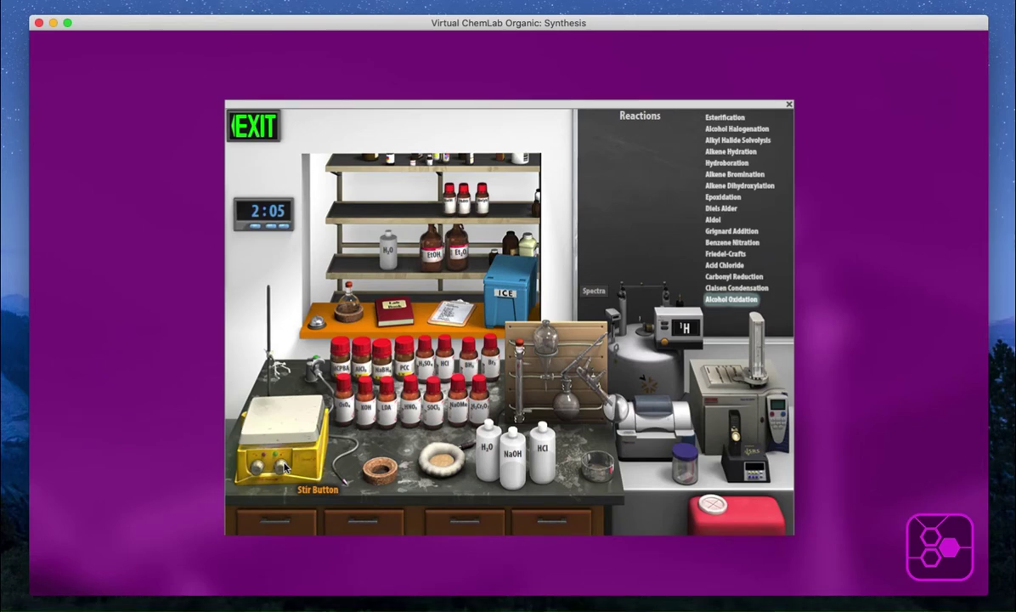
{"action": "left_click", "coordinate": [286, 467]}
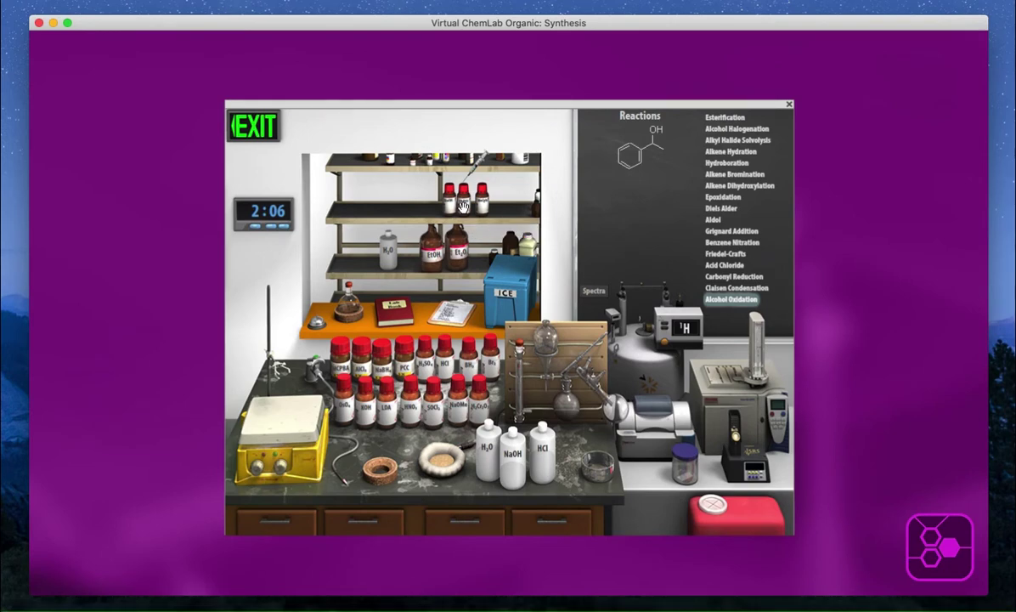
Add 1-phenylethanol and diethyl ether to the round-bottom flask and mount the flask above the stir plate.
{"action": "left_click", "coordinate": [429, 204]}
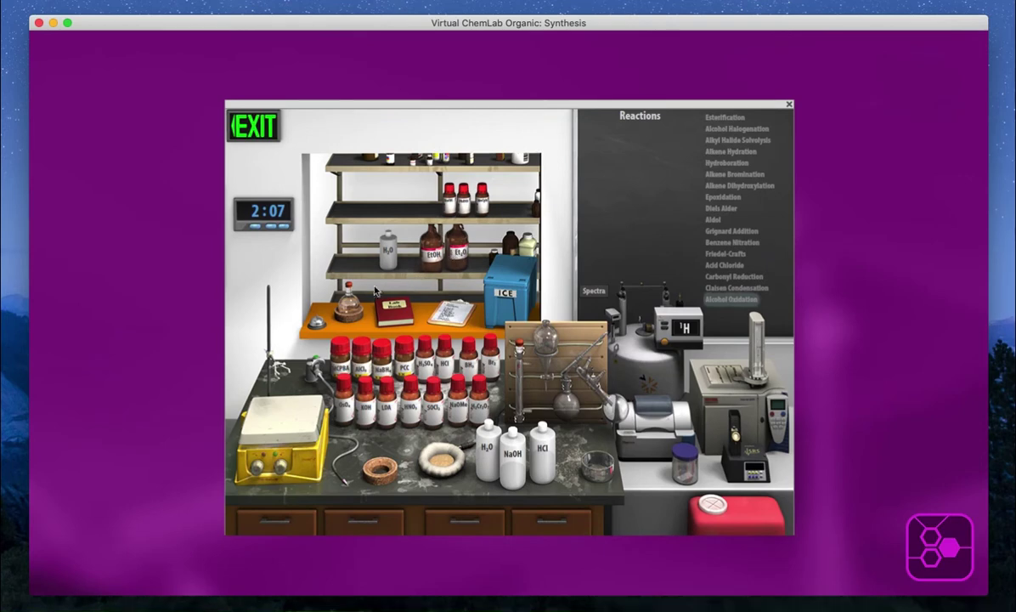
{"action": "mouse_move", "coordinate": [350, 302]}
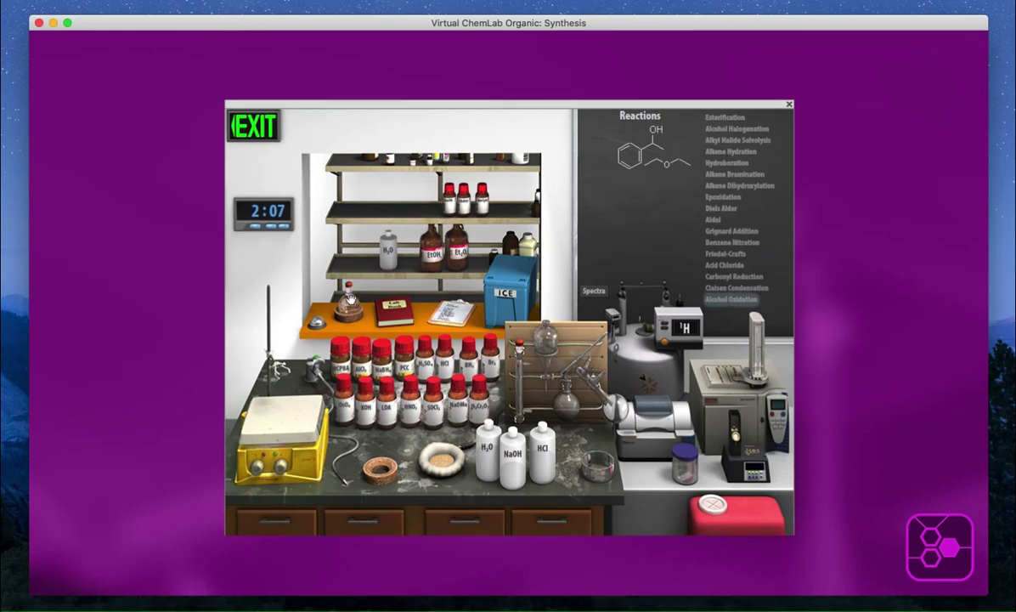
{"action": "left_click_drag", "start_coordinate": [349, 297], "coordinate": [283, 392]}
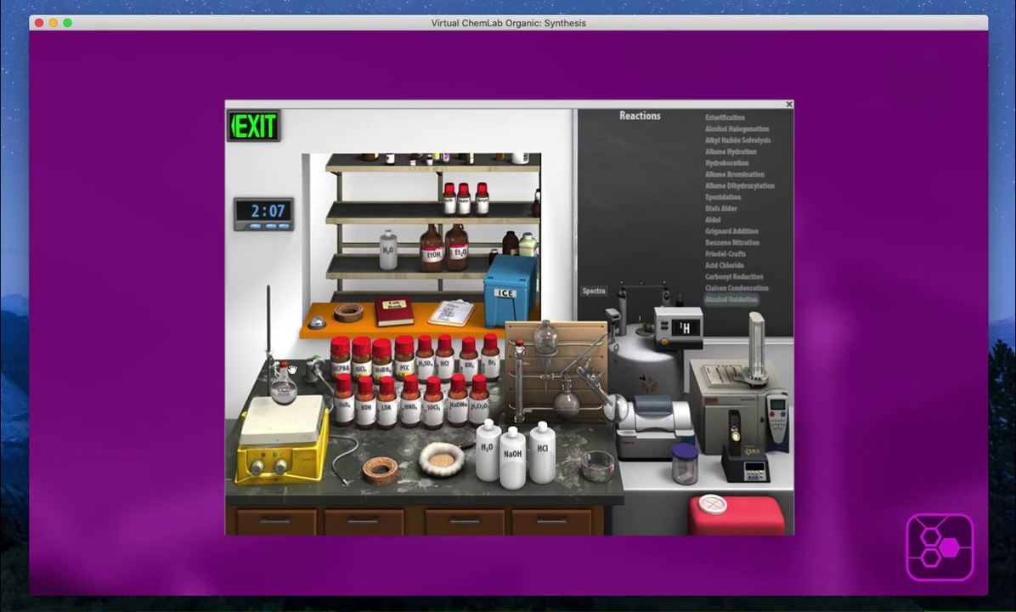
{"action": "left_click_drag", "start_coordinate": [283, 371], "coordinate": [265, 355]}
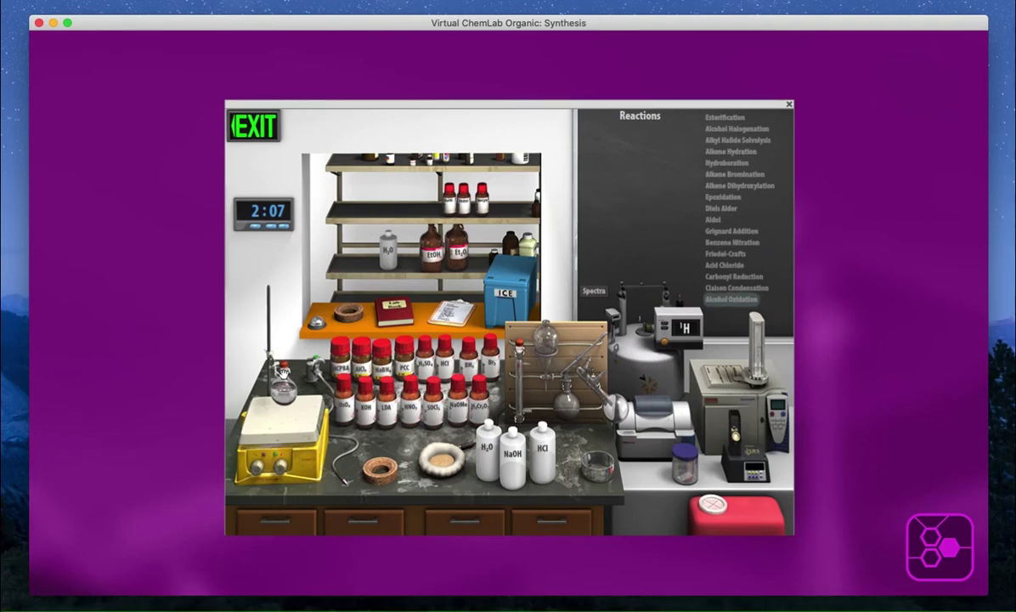
{"action": "mouse_move", "coordinate": [283, 372]}
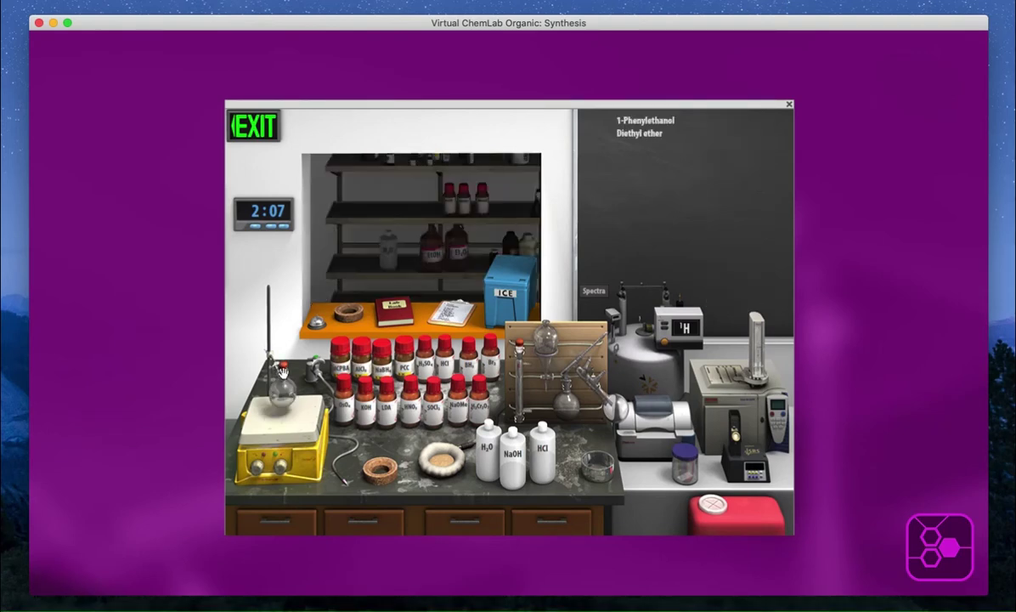
Add the chromic/sulfuric acid reagent to the mounted flask and place the heating mantle on the stir plate.
{"action": "left_click", "coordinate": [476, 407]}
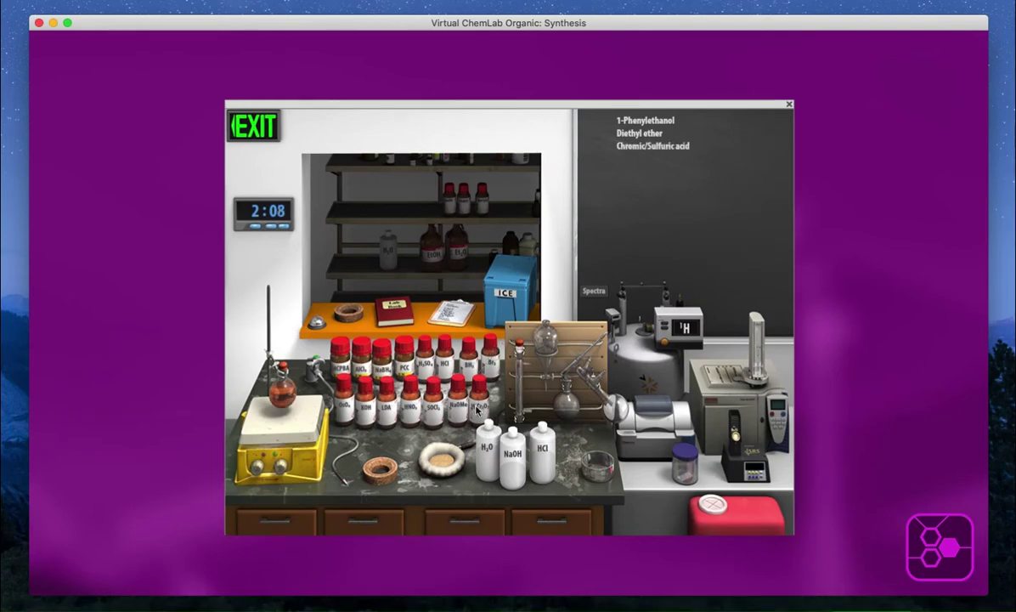
{"action": "left_click", "coordinate": [450, 459]}
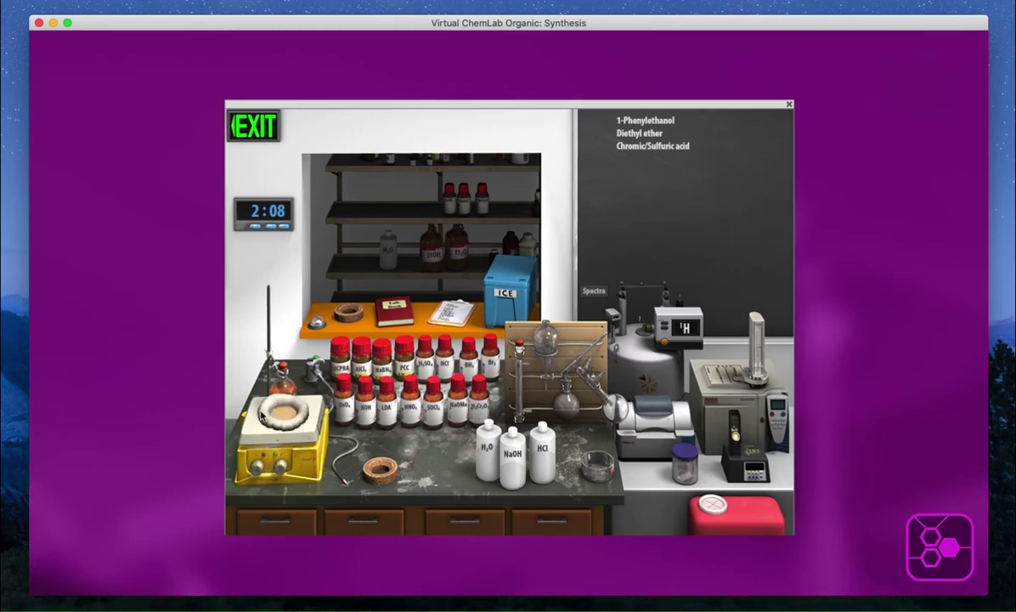
Fit the condenser onto the reaction flask and connect the N2 gas line to it.
{"action": "left_click", "coordinate": [517, 374]}
{"action": "left_click", "coordinate": [286, 367]}
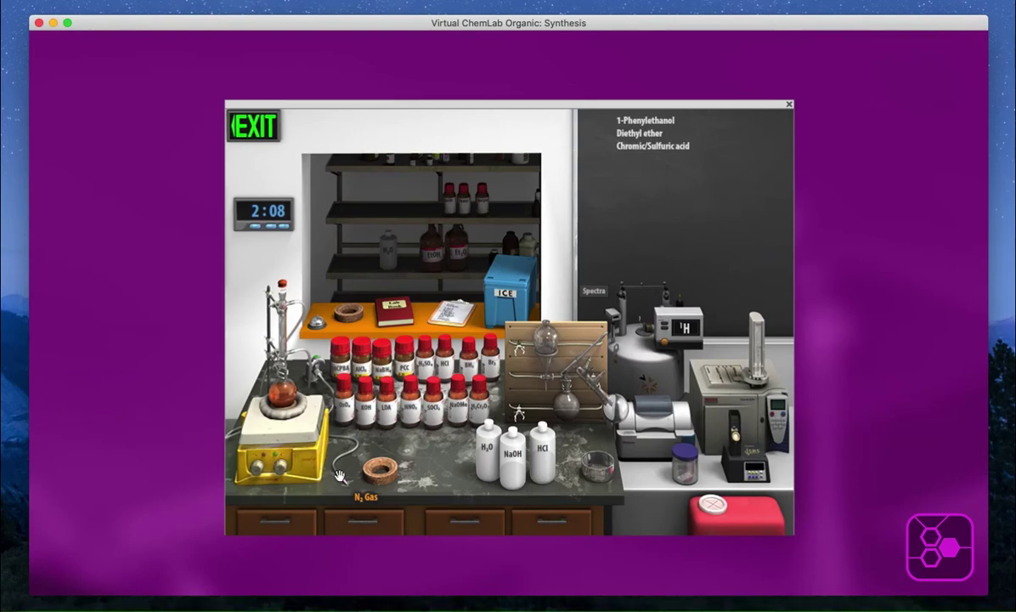
{"action": "left_click_drag", "start_coordinate": [339, 476], "coordinate": [282, 247]}
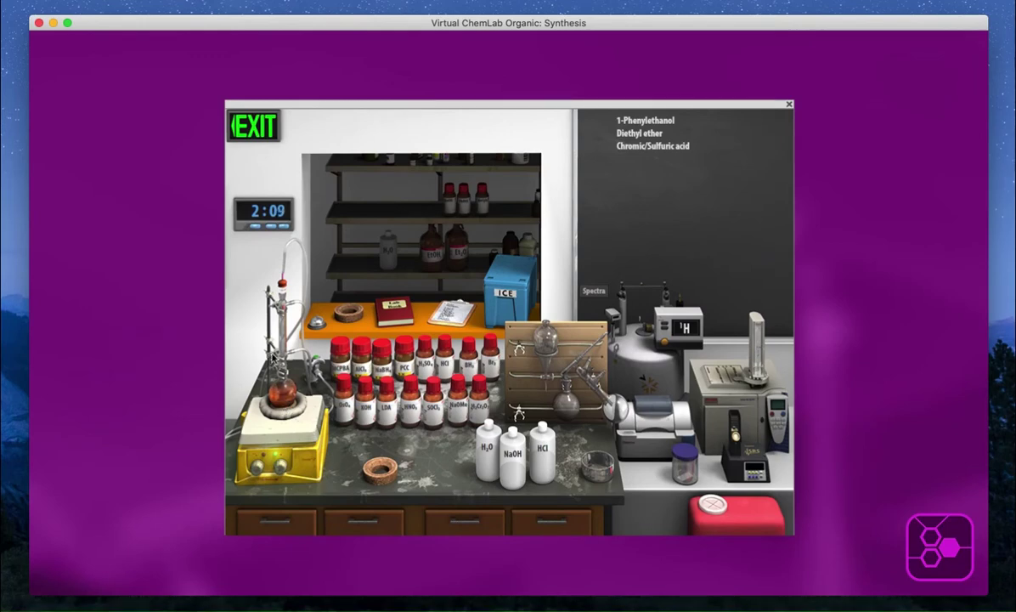
Run the stirred reaction by advancing the laboratory clock by 10 minutes and then by 1 hour.
{"action": "left_click", "coordinate": [271, 228]}
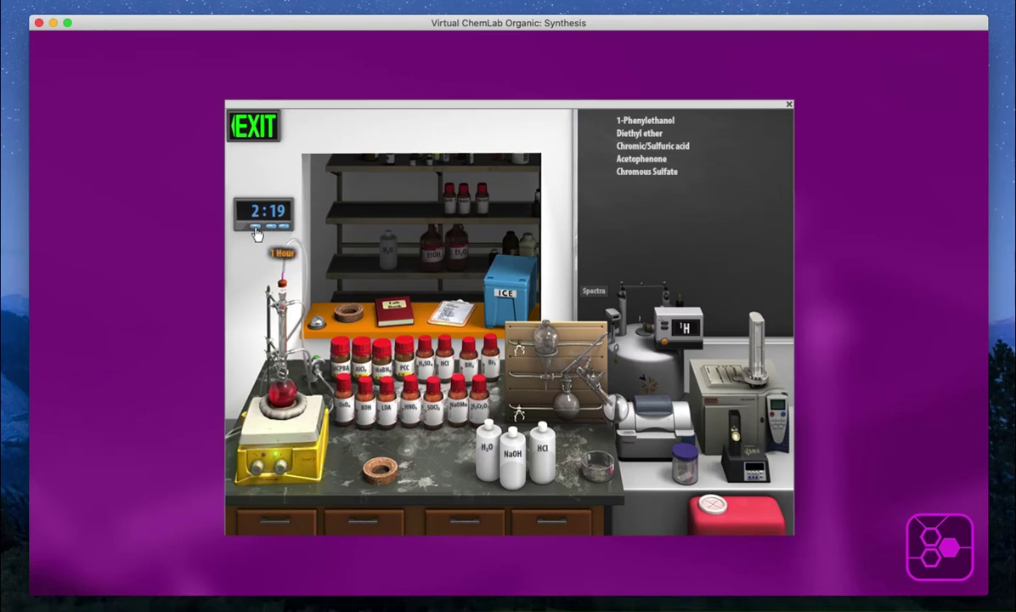
{"action": "left_click", "coordinate": [256, 229]}
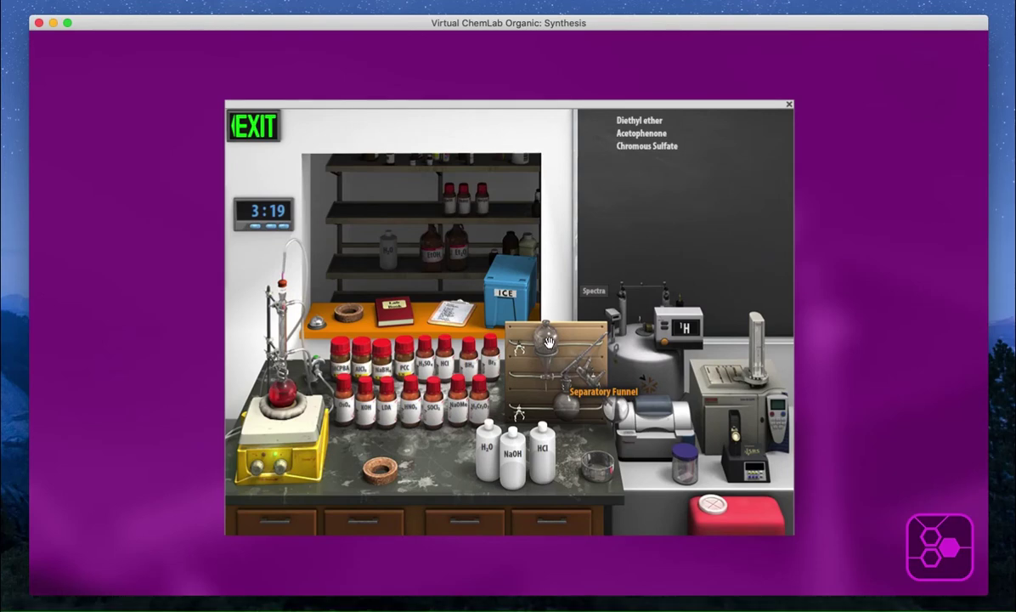
Transfer the reaction mixture into the separatory funnel and add an aqueous workup reagent to separate the layers.
{"action": "left_click", "coordinate": [548, 341]}
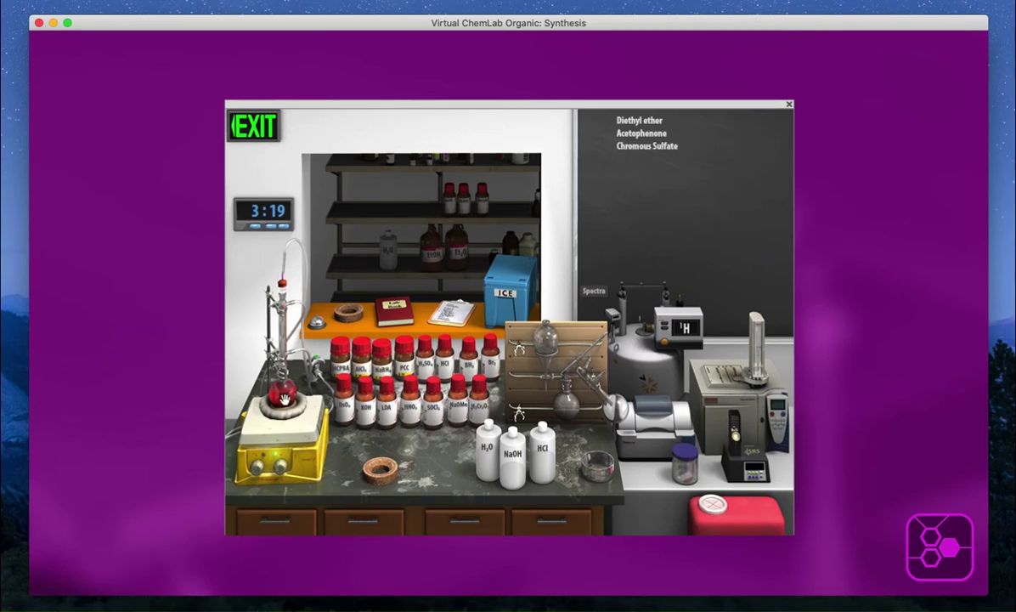
{"action": "left_click", "coordinate": [550, 343]}
{"action": "left_click_drag", "start_coordinate": [550, 343], "coordinate": [289, 375]}
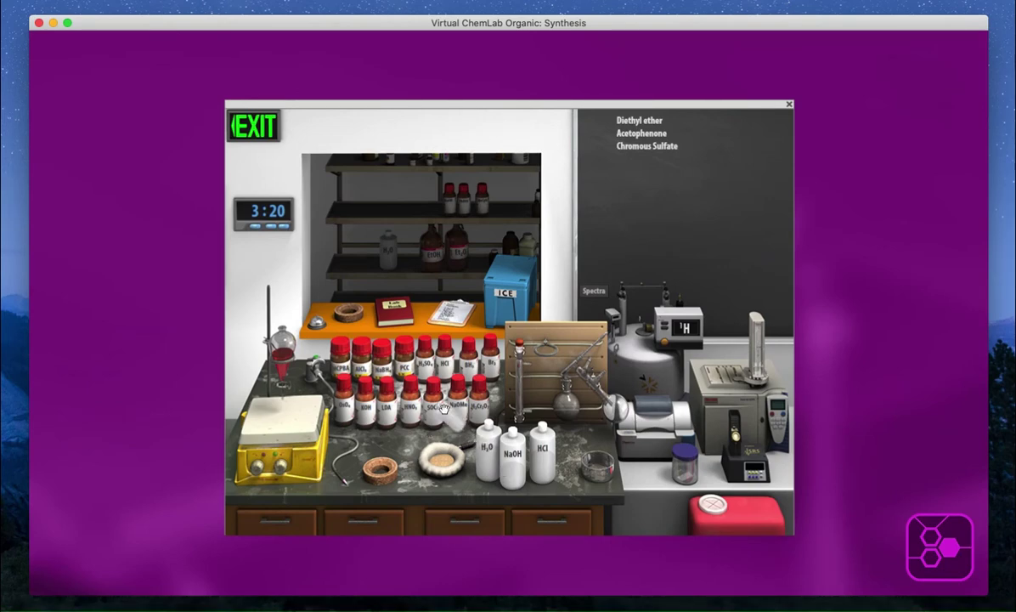
{"action": "mouse_move", "coordinate": [287, 341]}
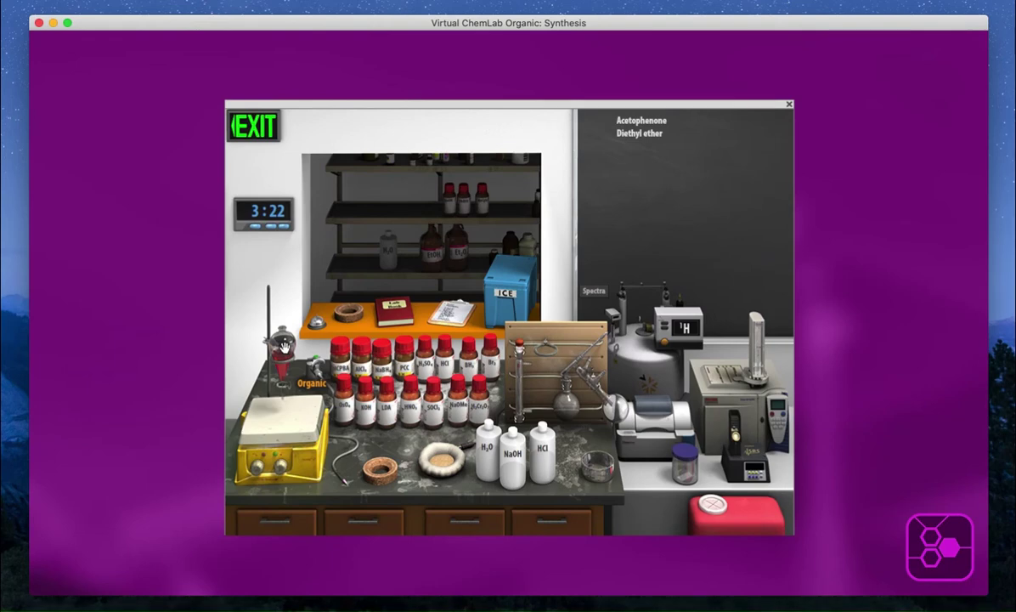
Transfer the organic layer to the cork ring on the bench and return the separatory funnel to the glassware rack.
{"action": "left_click_drag", "start_coordinate": [283, 346], "coordinate": [383, 472]}
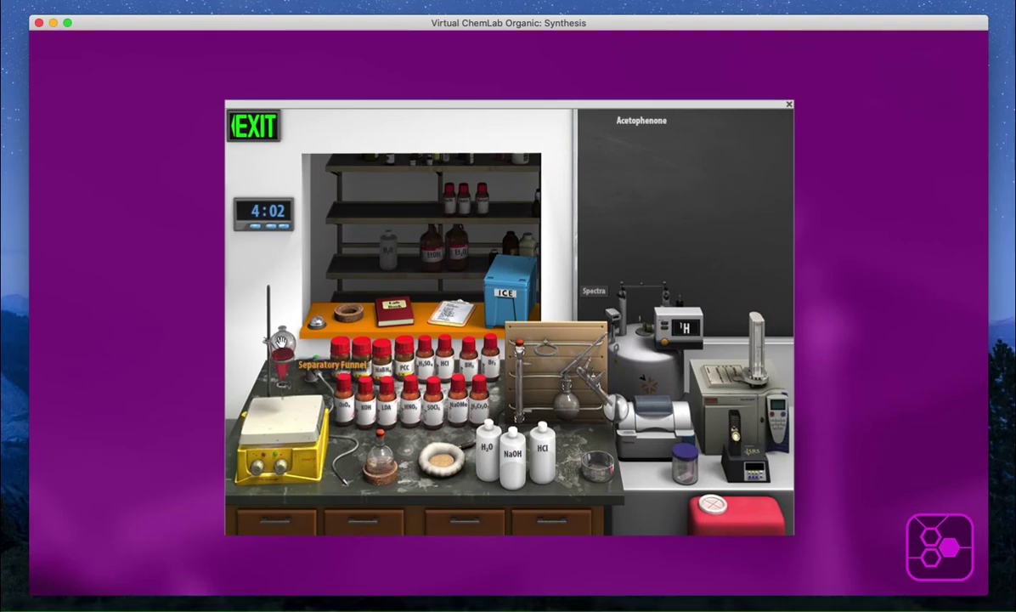
{"action": "left_click_drag", "start_coordinate": [281, 343], "coordinate": [542, 361]}
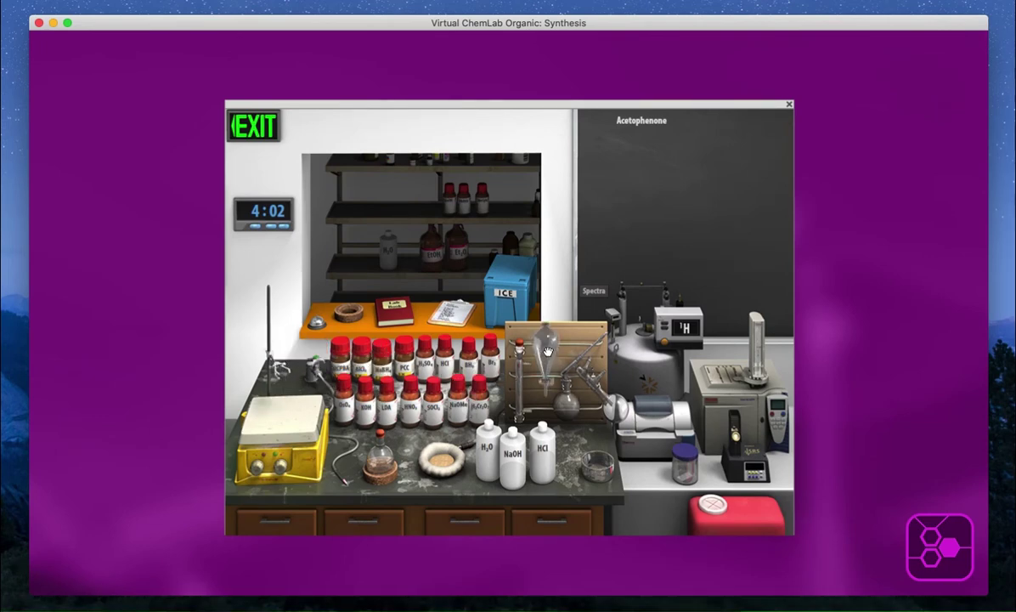
{"action": "left_click_drag", "start_coordinate": [602, 420], "coordinate": [718, 510]}
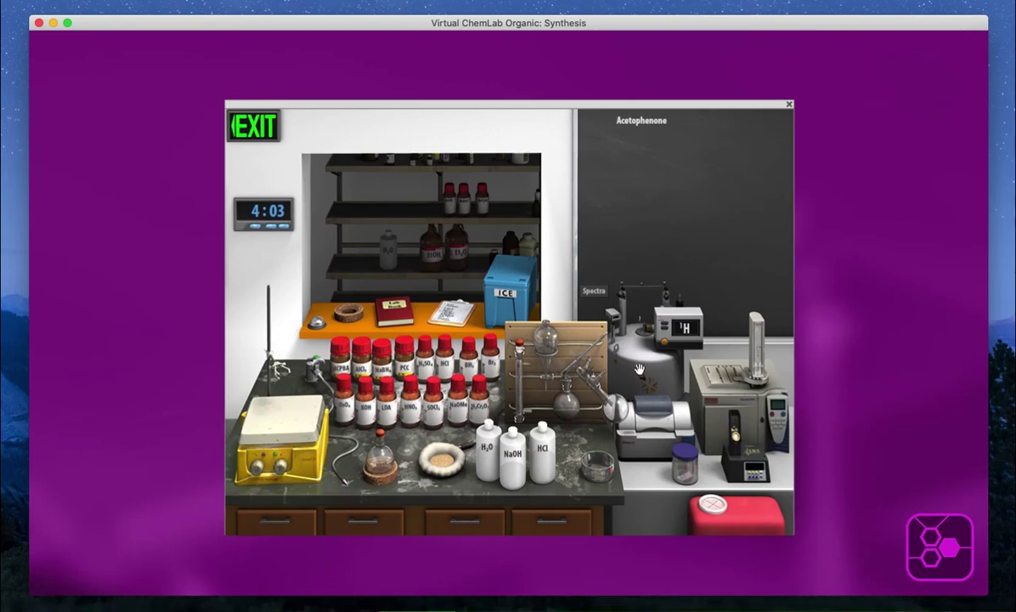
Record the 1H NMR spectrum of the product in the cork-ring flask, close it and switch the spectrometer to 13C.
{"action": "left_click", "coordinate": [643, 369]}
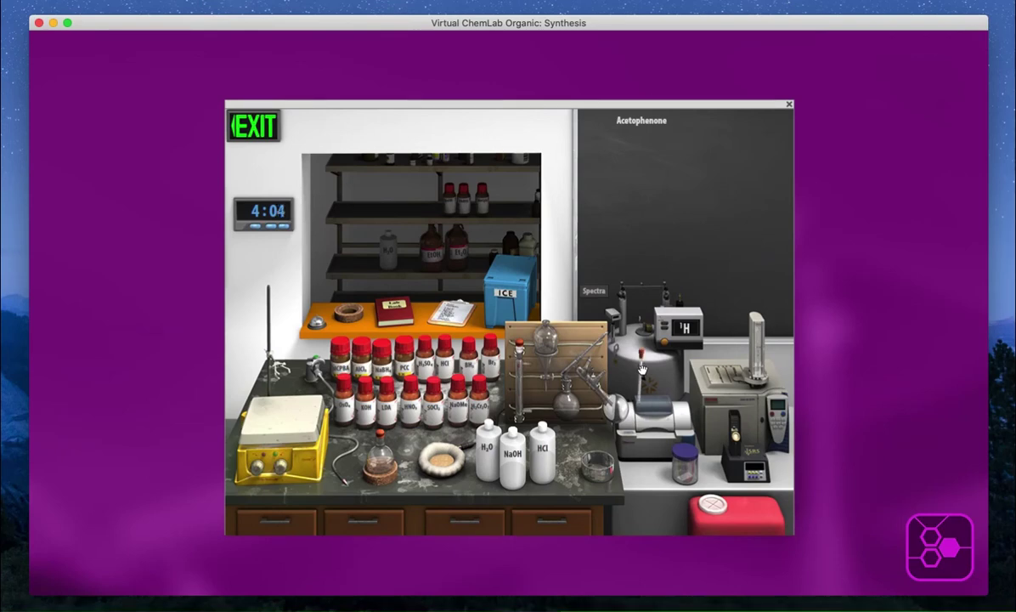
{"action": "left_click_drag", "start_coordinate": [642, 369], "coordinate": [380, 454]}
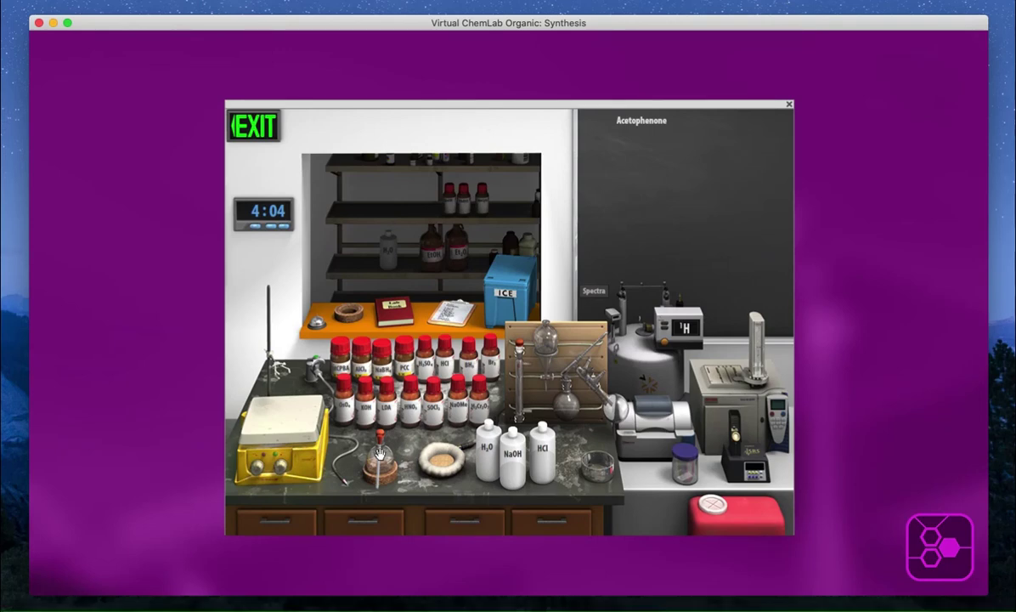
{"action": "left_click_drag", "start_coordinate": [380, 454], "coordinate": [378, 456]}
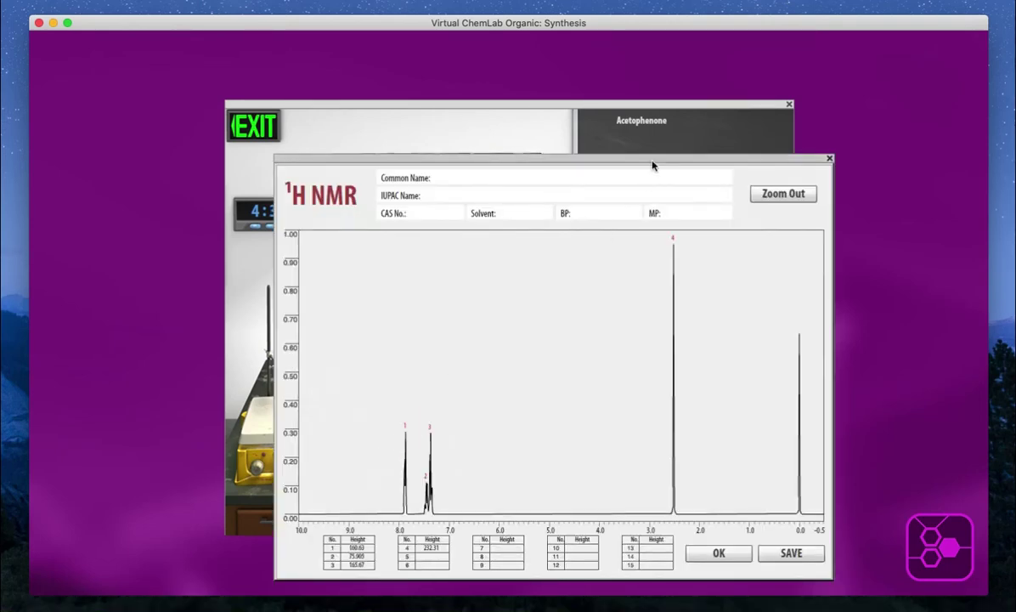
{"action": "left_click_drag", "start_coordinate": [653, 161], "coordinate": [671, 145]}
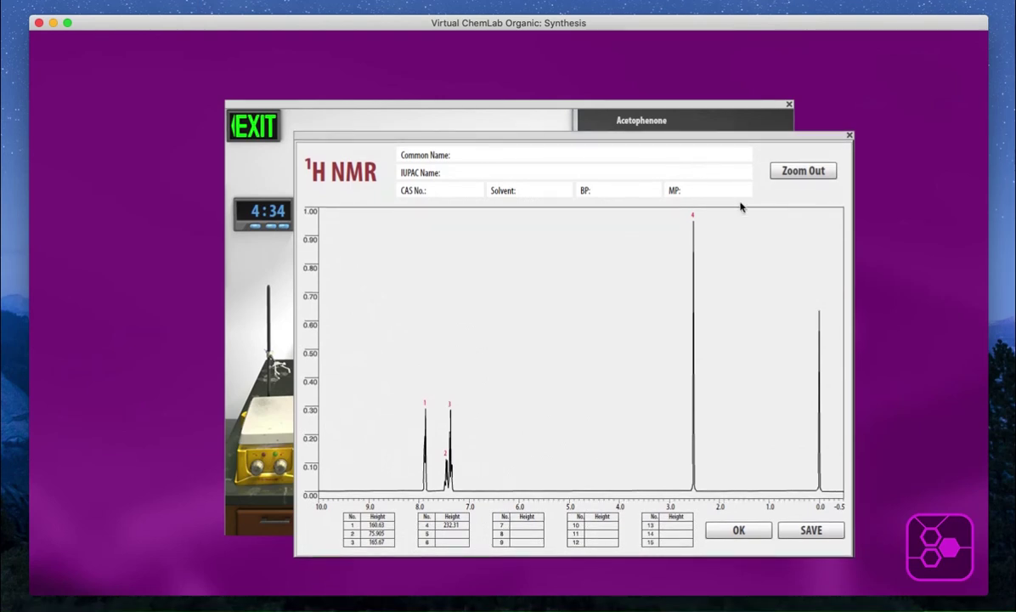
{"action": "left_click", "coordinate": [849, 135]}
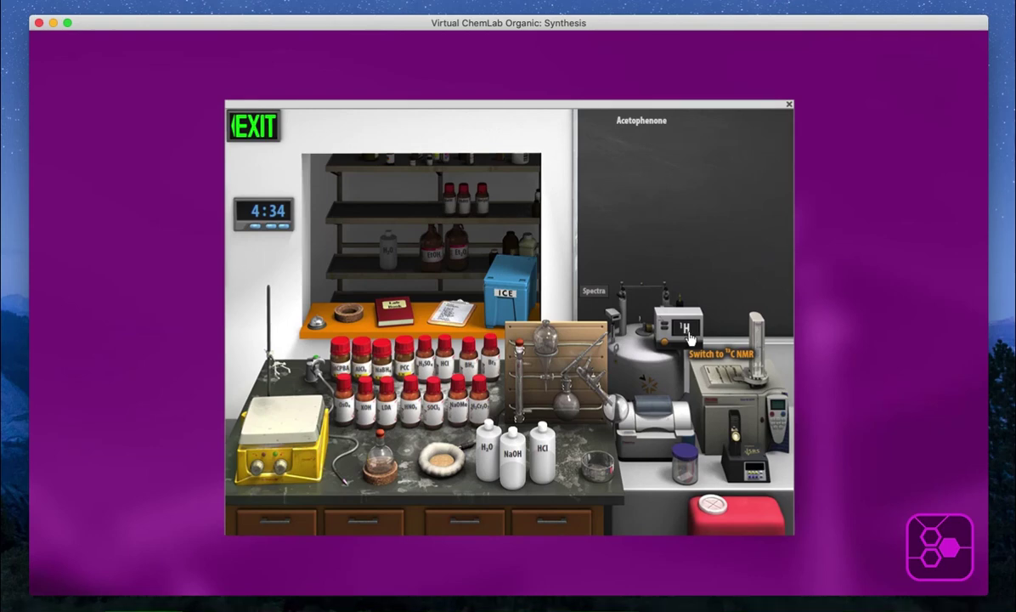
{"action": "left_click", "coordinate": [688, 332]}
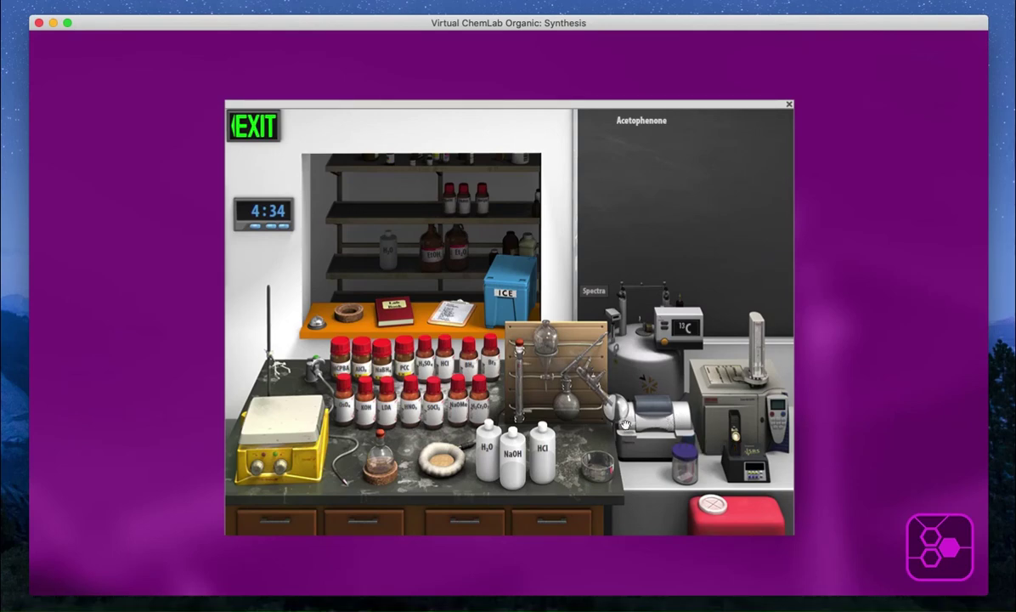
Record the FTIR spectrum of the product in the cork-ring flask, then its mass spectrum, saving the mass spectrum to the lab book.
{"action": "left_click", "coordinate": [375, 459]}
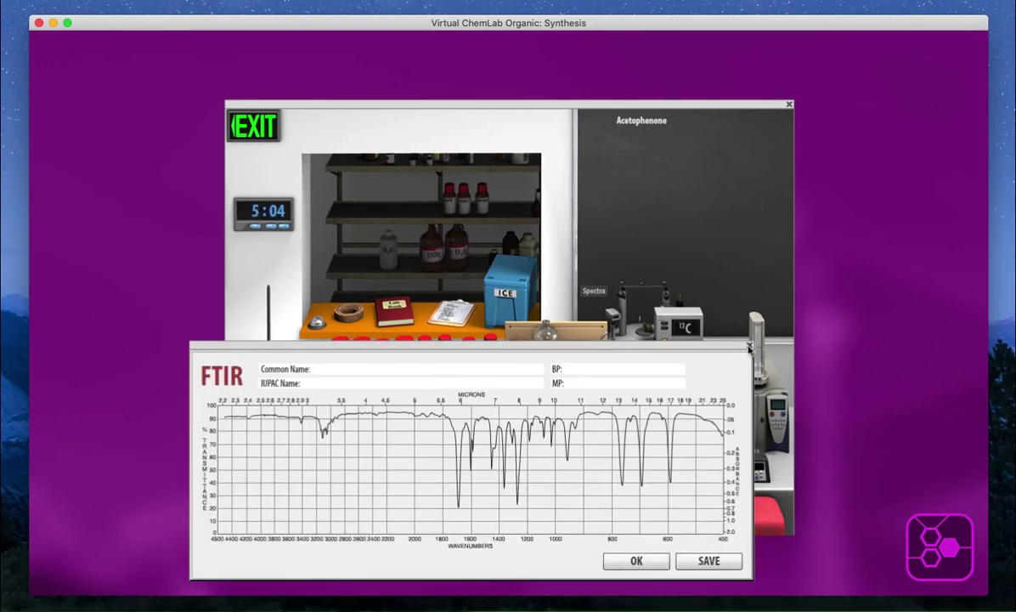
{"action": "left_click", "coordinate": [748, 346]}
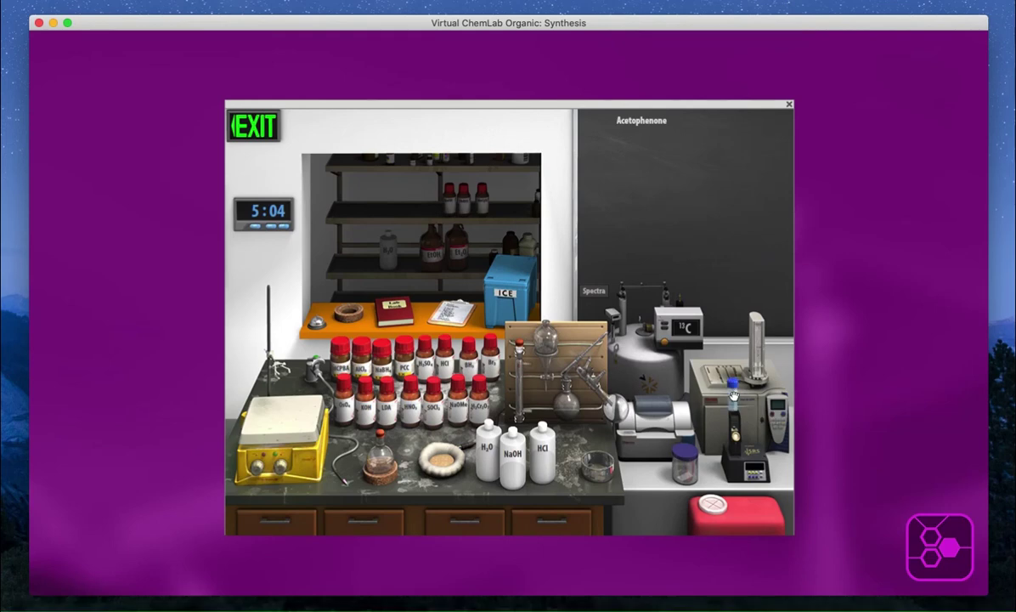
{"action": "left_click_drag", "start_coordinate": [733, 394], "coordinate": [386, 451]}
{"action": "left_click", "coordinate": [359, 423]}
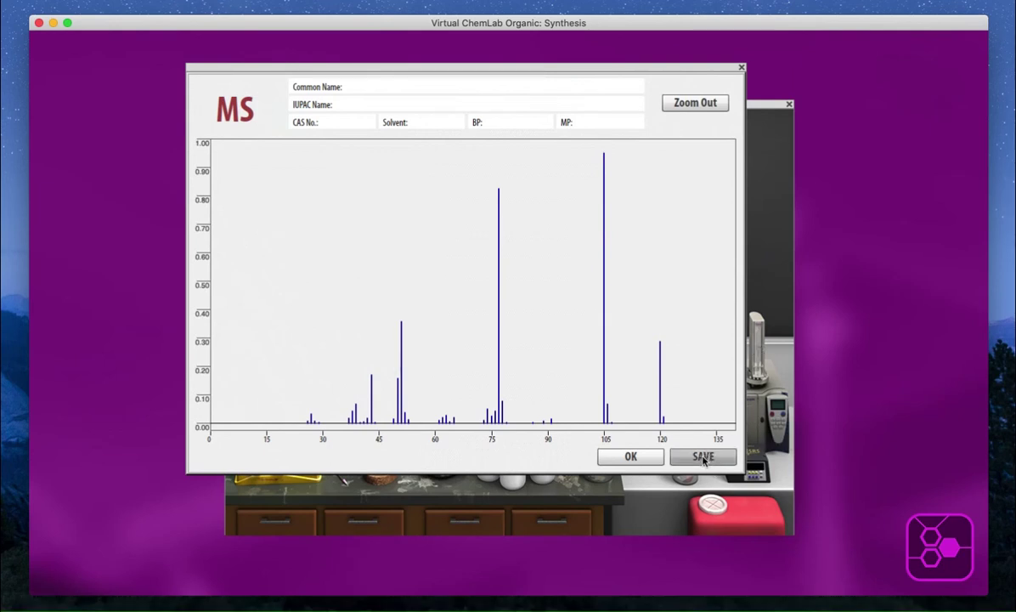
{"action": "left_click", "coordinate": [742, 68]}
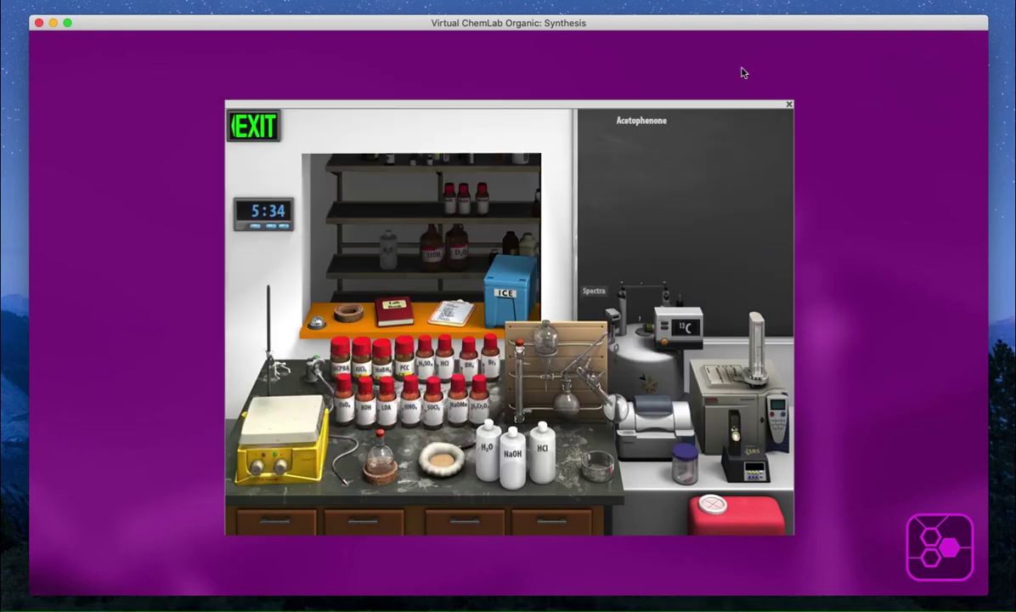
Review the saved MS entry in the lab book, enlarging the spectrum view, and close the book.
{"action": "left_click", "coordinate": [395, 311]}
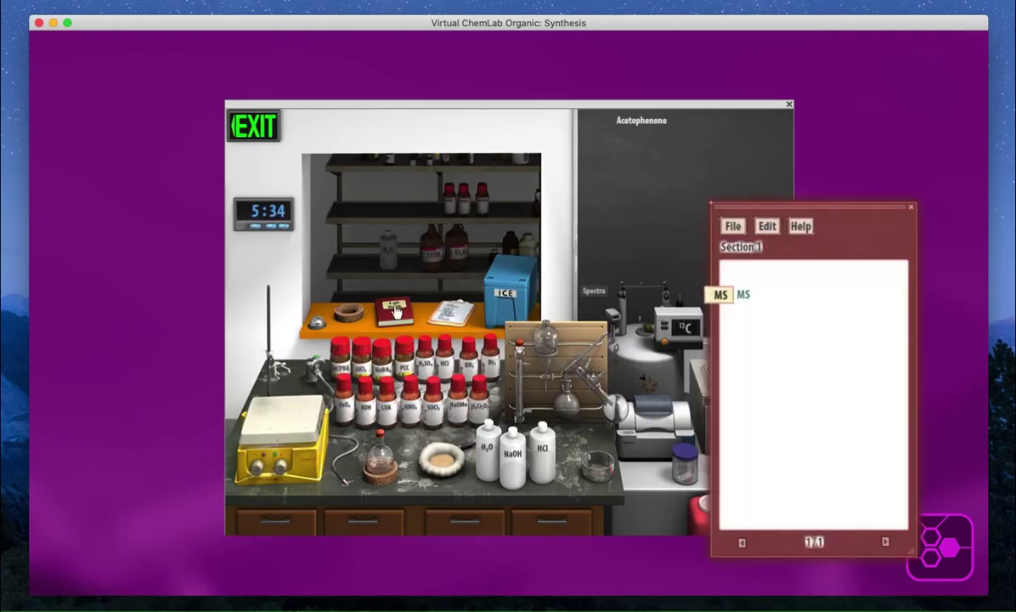
{"action": "left_click", "coordinate": [718, 295]}
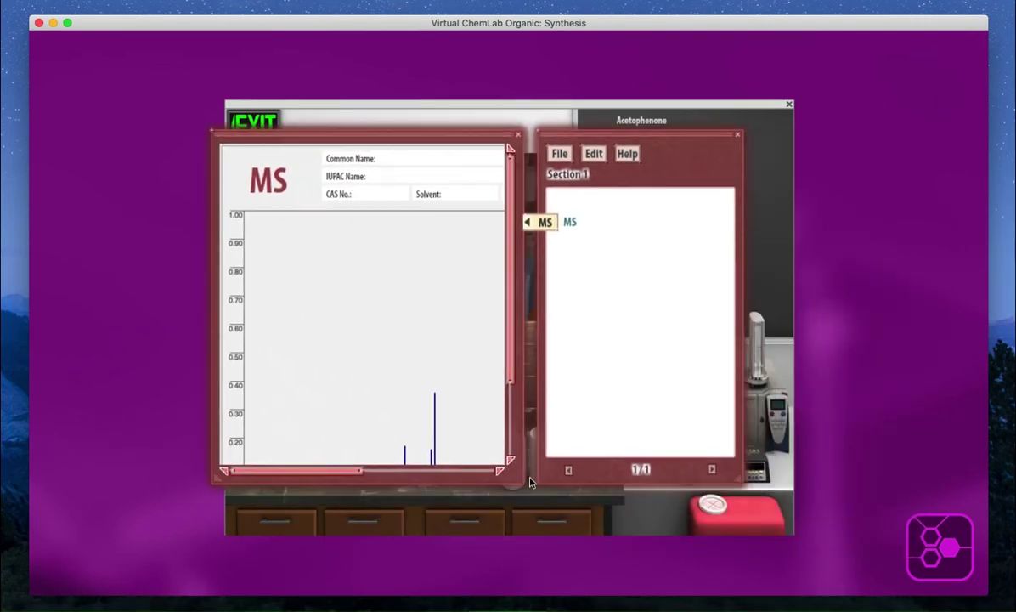
{"action": "left_click_drag", "start_coordinate": [202, 449], "coordinate": [47, 531]}
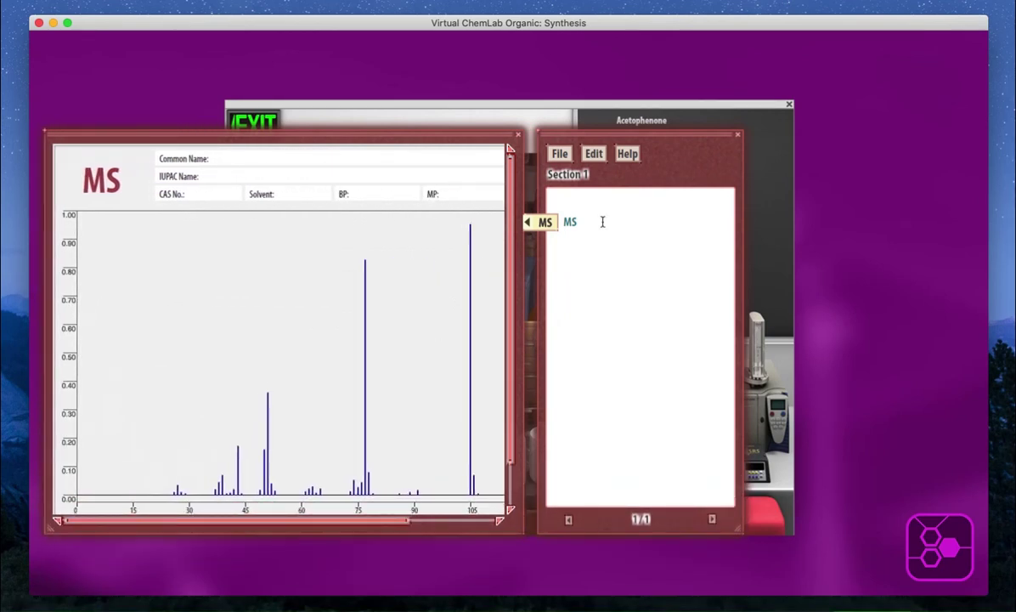
{"action": "left_click", "coordinate": [688, 126]}
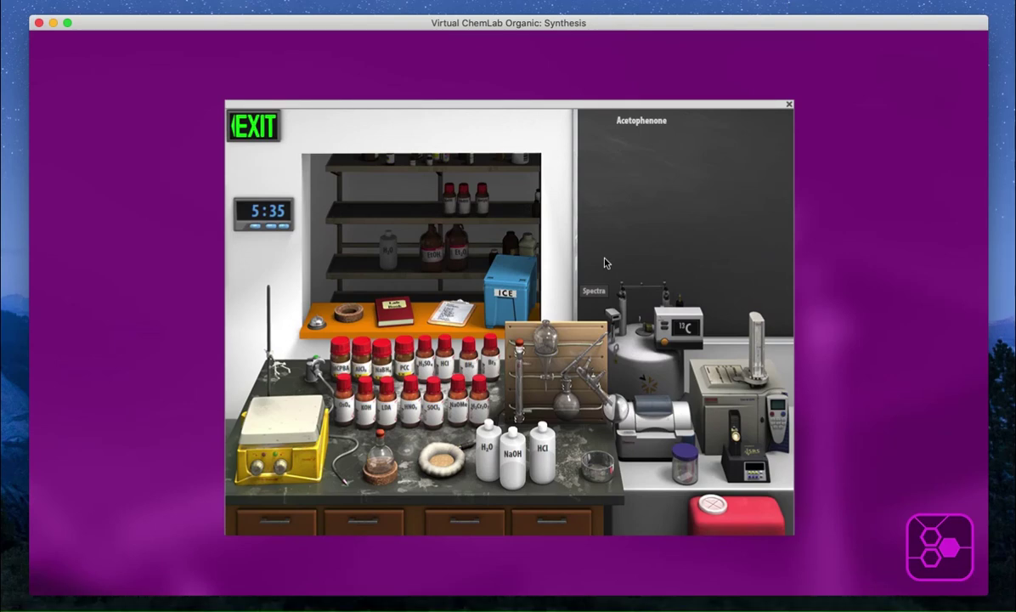
Leave the Synthesis lab and enter the Qualitative Analysis lab.
{"action": "left_click", "coordinate": [265, 132]}
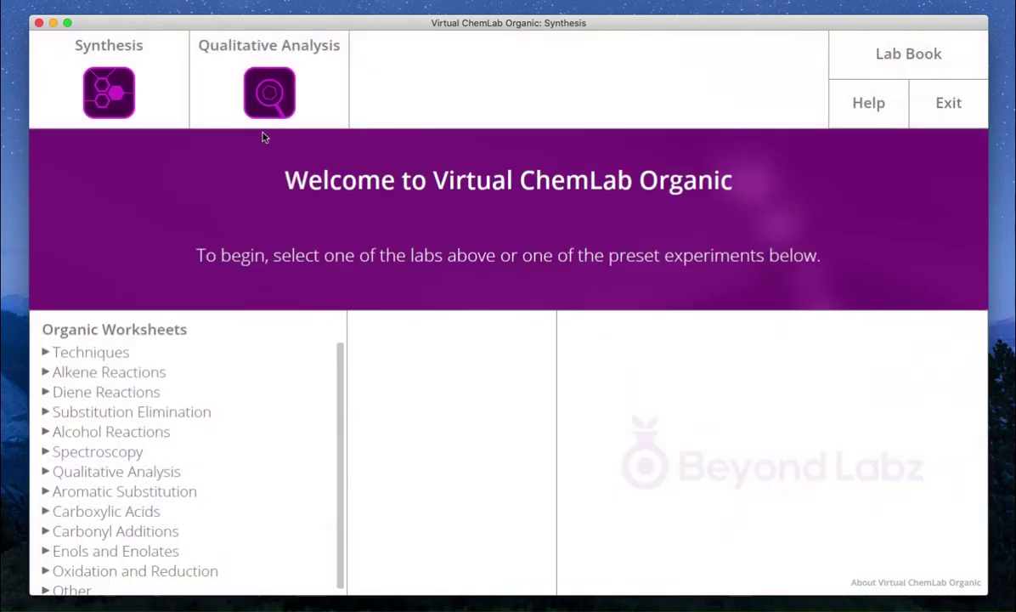
{"action": "left_click", "coordinate": [310, 93]}
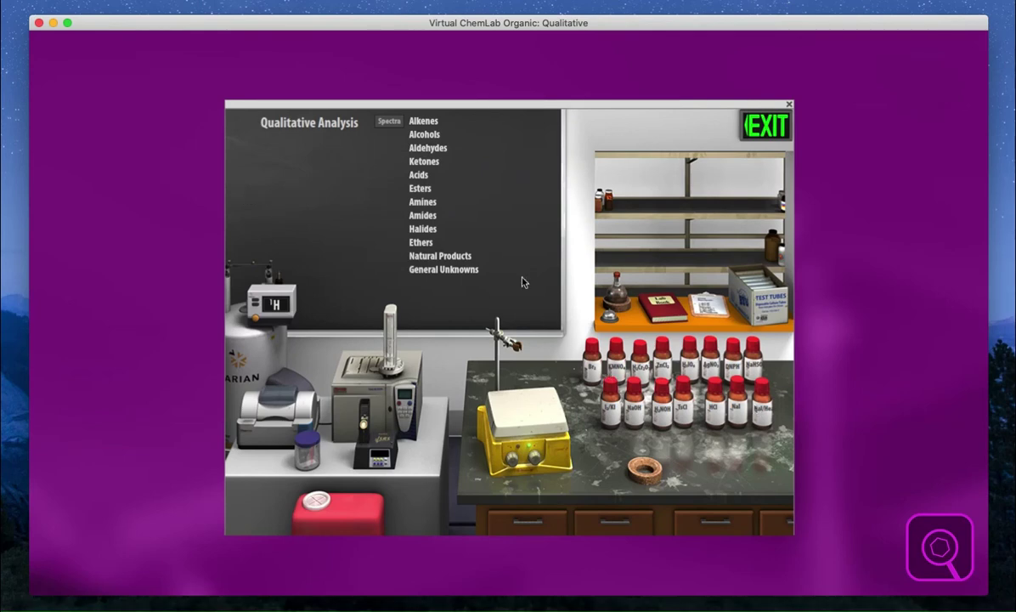
Select the Ketones class on the chalkboard and inspect the stockroom ketone samples and the bisulfite addition reagent.
{"action": "mouse_move", "coordinate": [429, 163]}
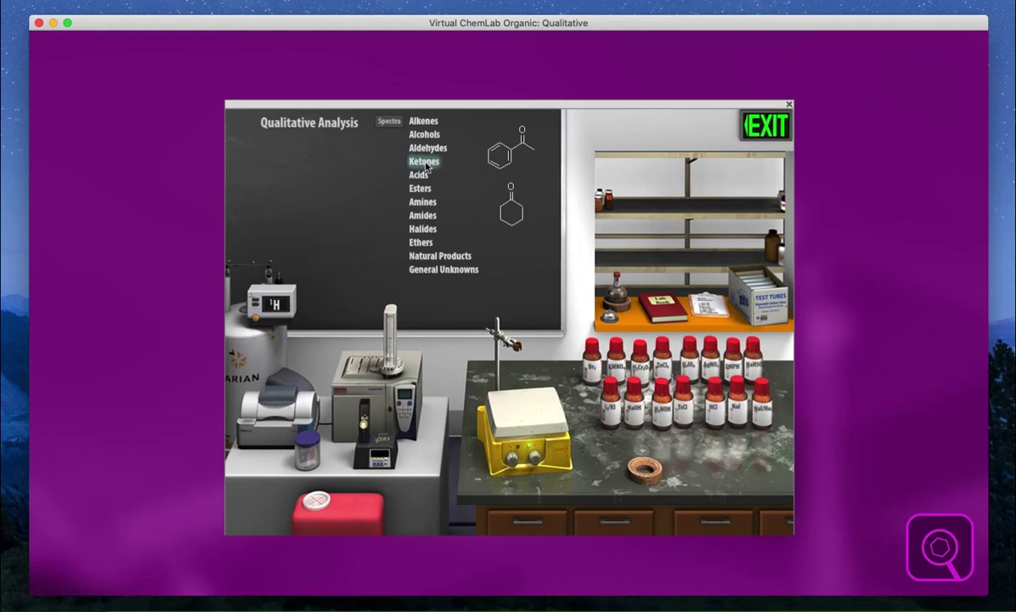
{"action": "left_click", "coordinate": [425, 161]}
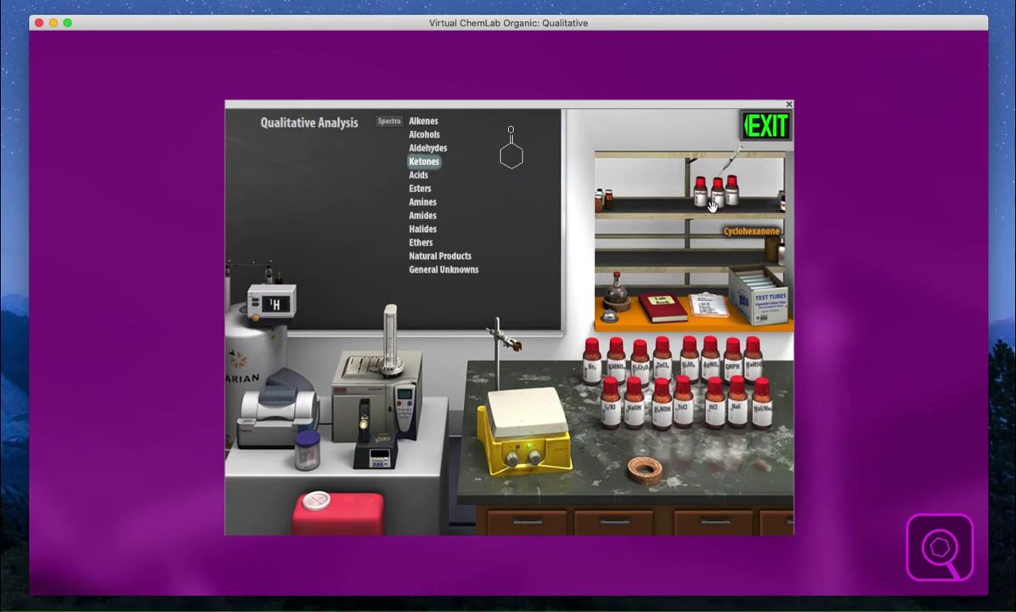
{"action": "left_click", "coordinate": [753, 367]}
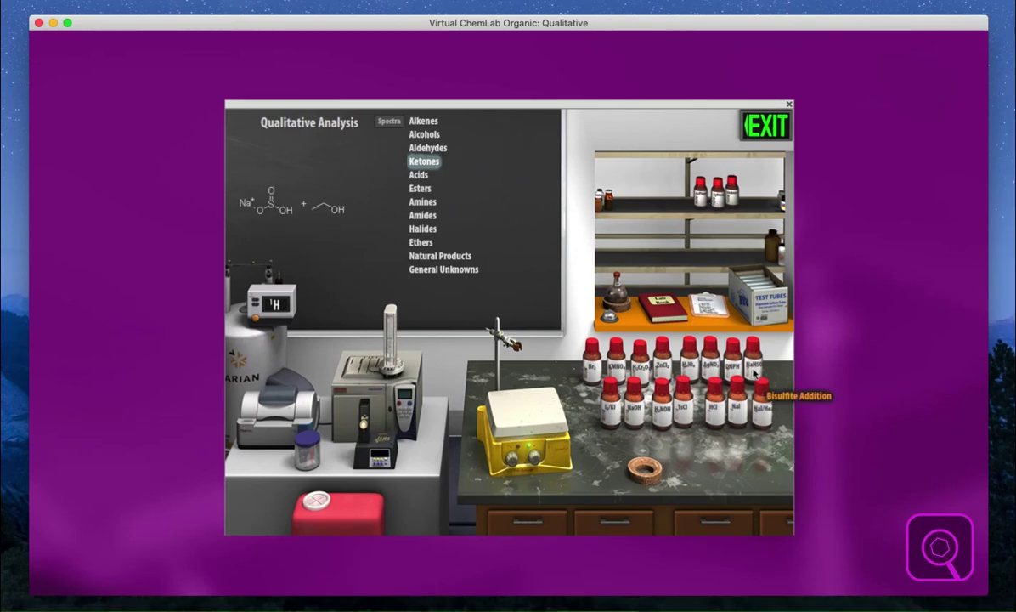